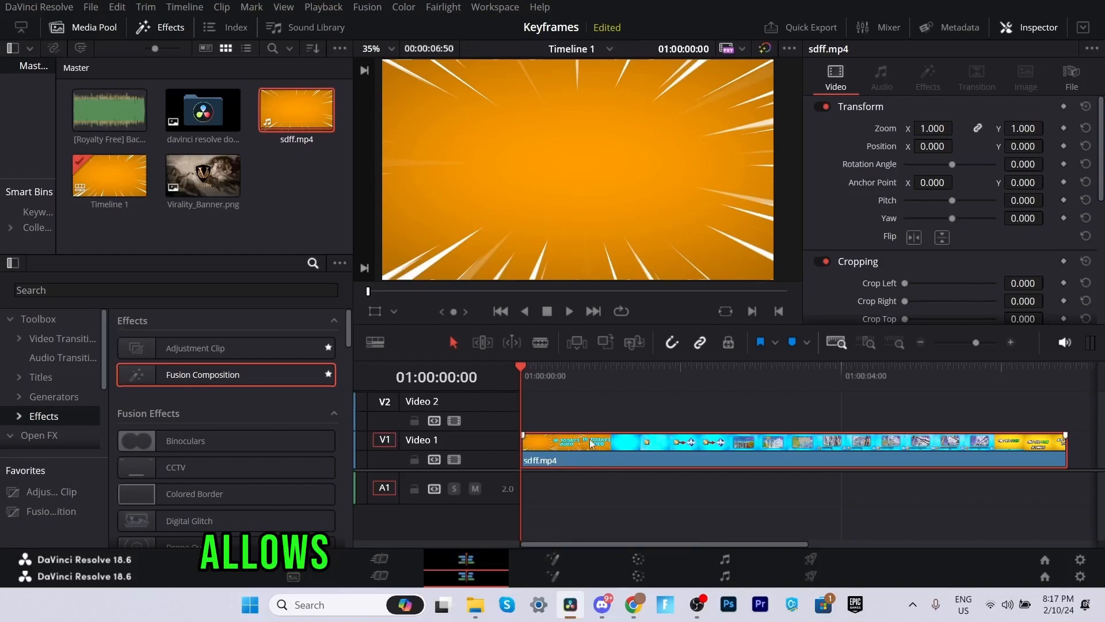
Shorten the sdff.mp4 clip from its end so the timeline lasts about 00:00:05:04.
{"action": "left_click_drag", "start_coordinate": [1069, 447], "coordinate": [925, 449]}
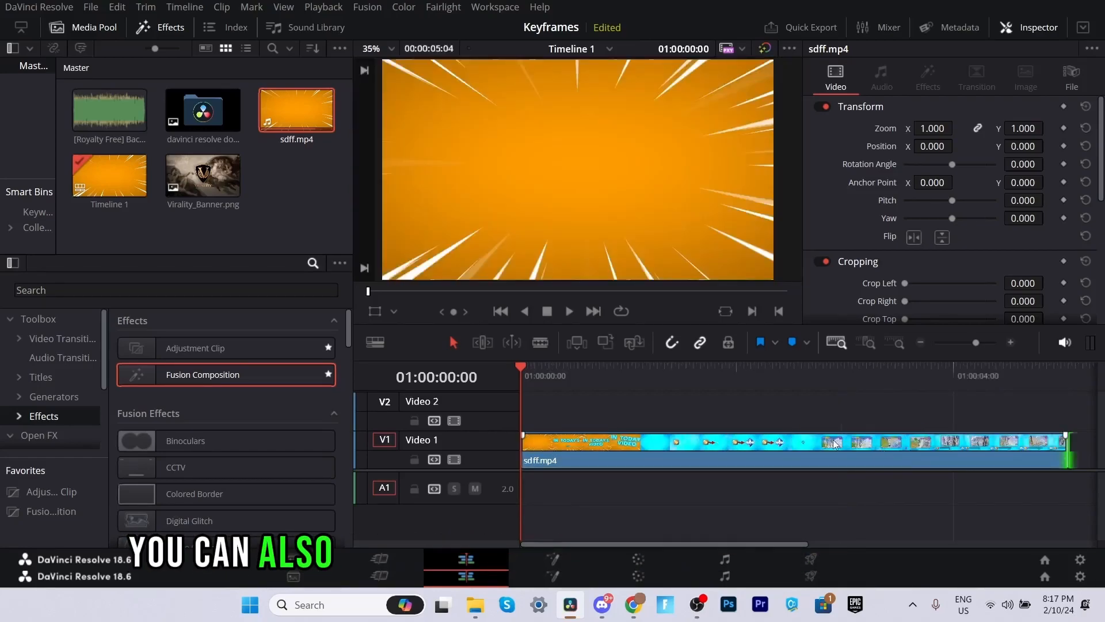
Delete the sdff.mp4 clip from the Video 1 track and undo the deletion.
{"action": "left_click", "coordinate": [743, 444]}
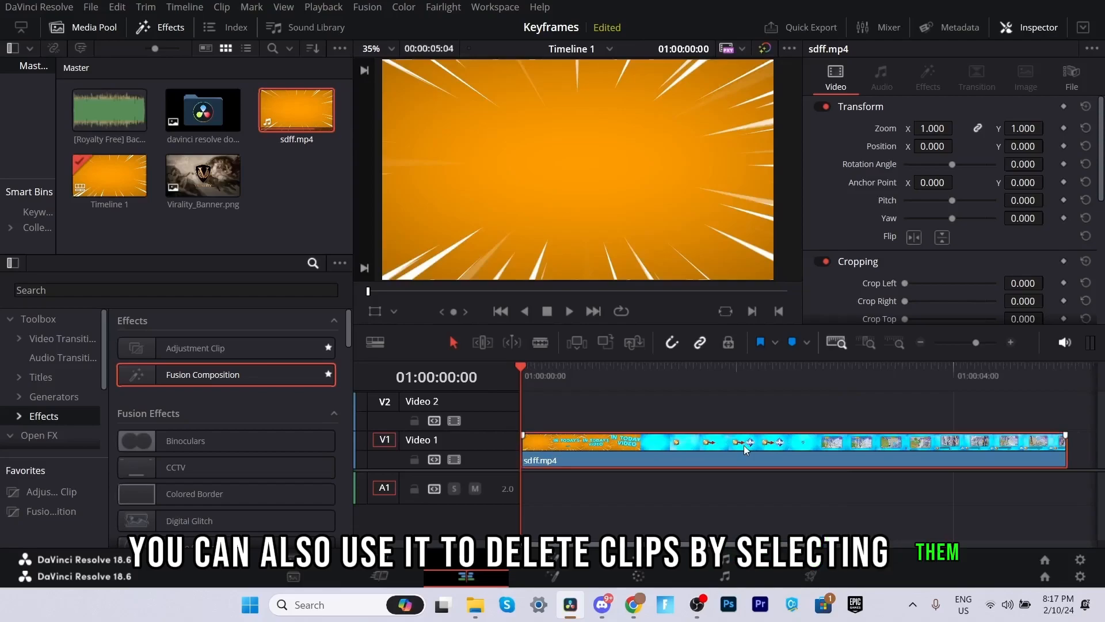
{"action": "key", "text": "Delete"}
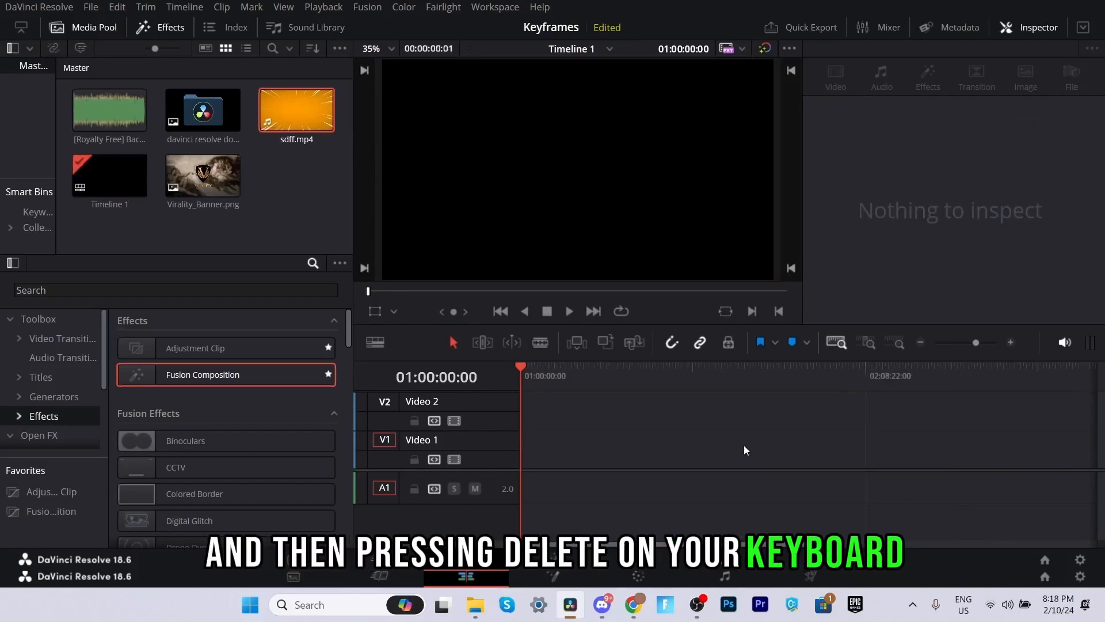
{"action": "key", "text": "ctrl+z"}
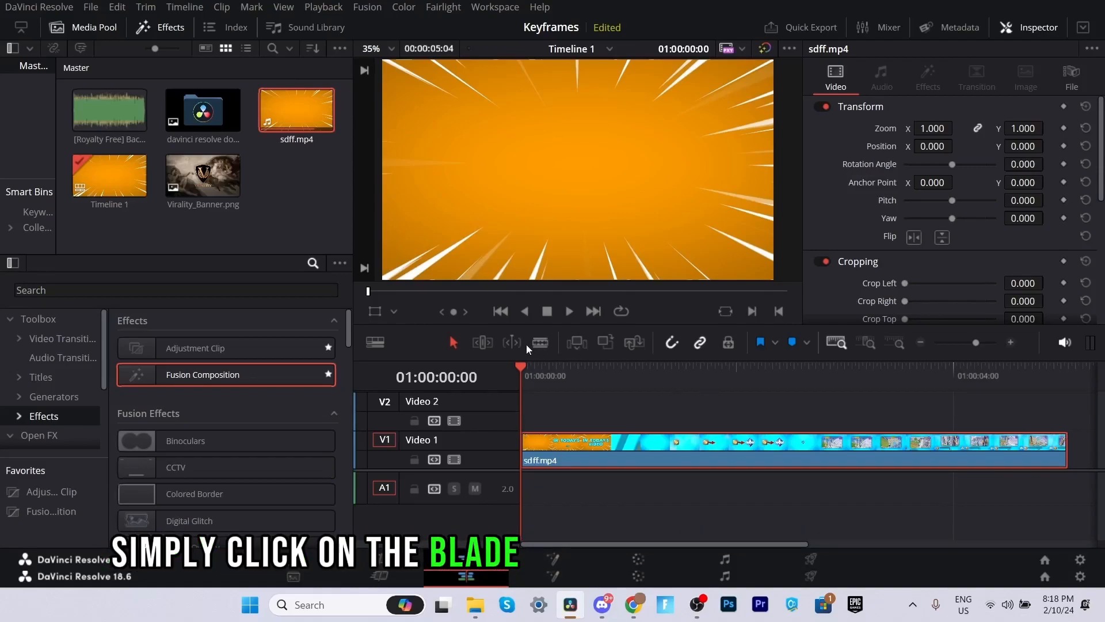
Split the sdff.mp4 clip on Video 1 with the Blade tool at six spaced points, making seven segments.
{"action": "left_click", "coordinate": [541, 343]}
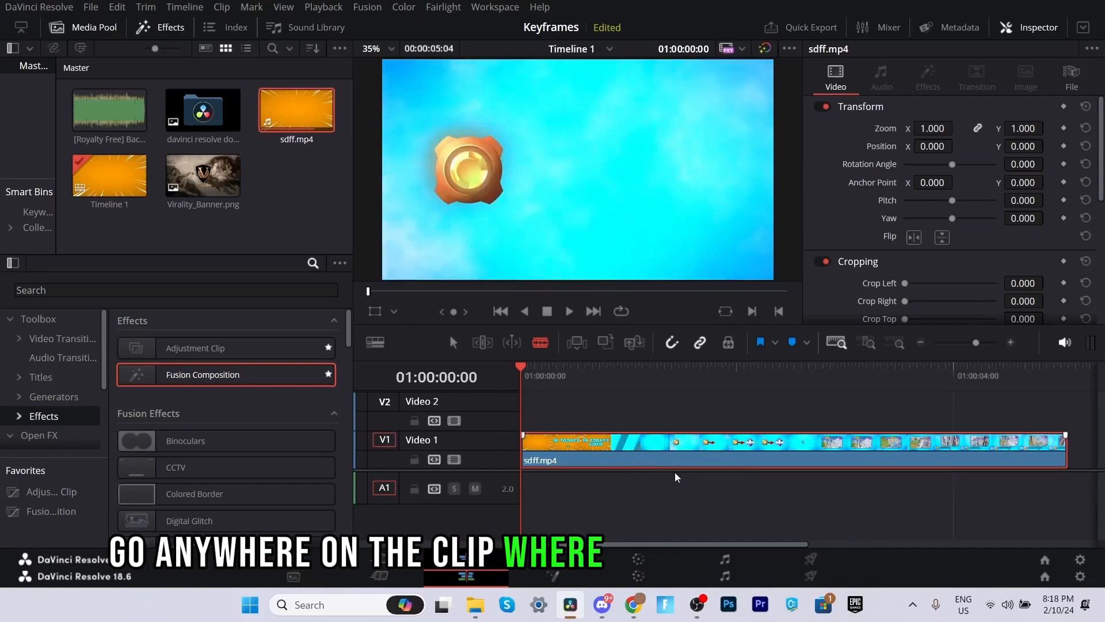
{"action": "left_click", "coordinate": [683, 453]}
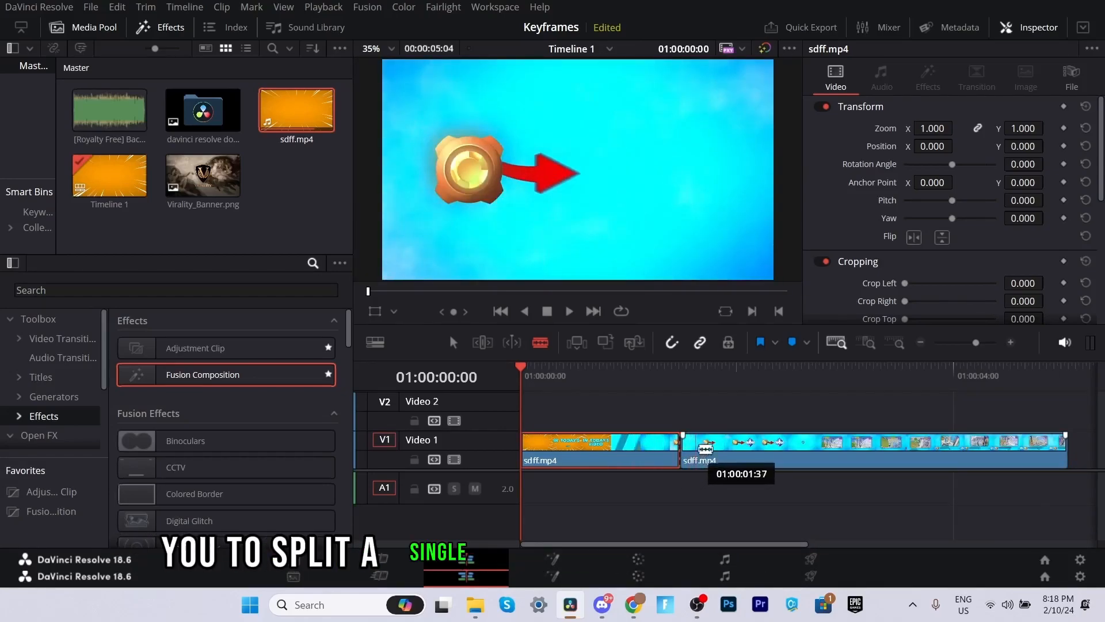
{"action": "left_click", "coordinate": [746, 444]}
{"action": "left_click", "coordinate": [804, 444]}
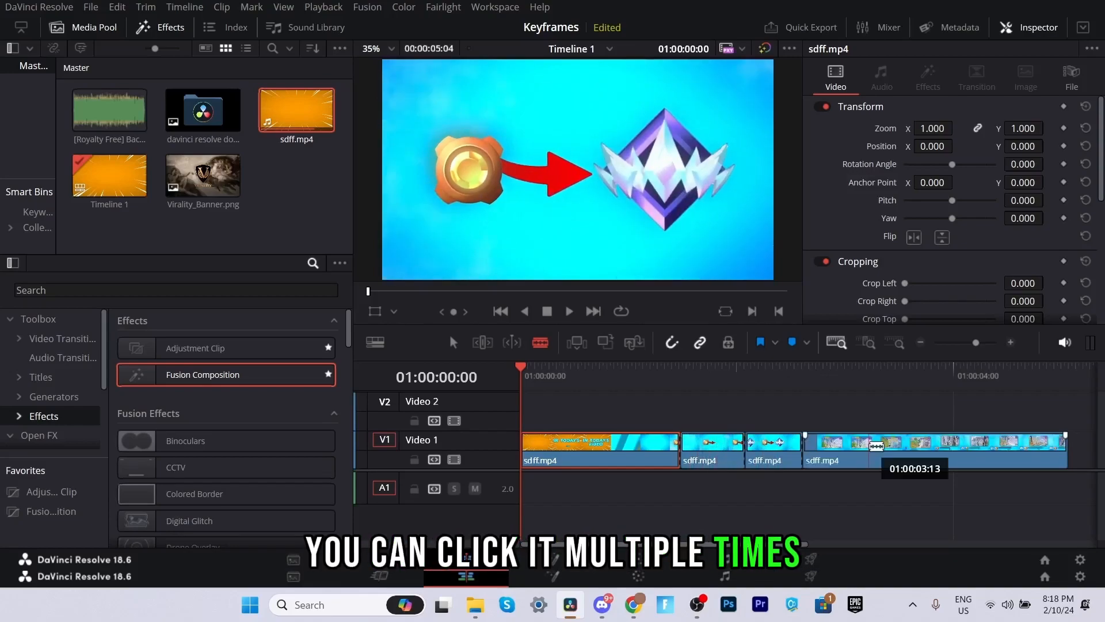
{"action": "left_click", "coordinate": [869, 445]}
{"action": "left_click", "coordinate": [928, 444]}
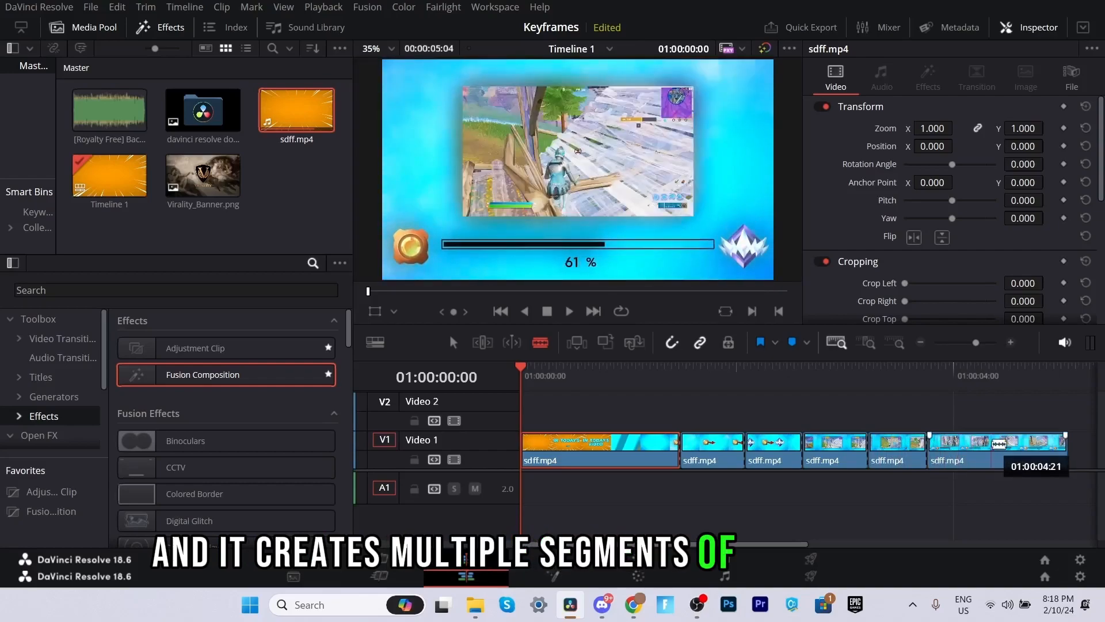
{"action": "left_click", "coordinate": [992, 444]}
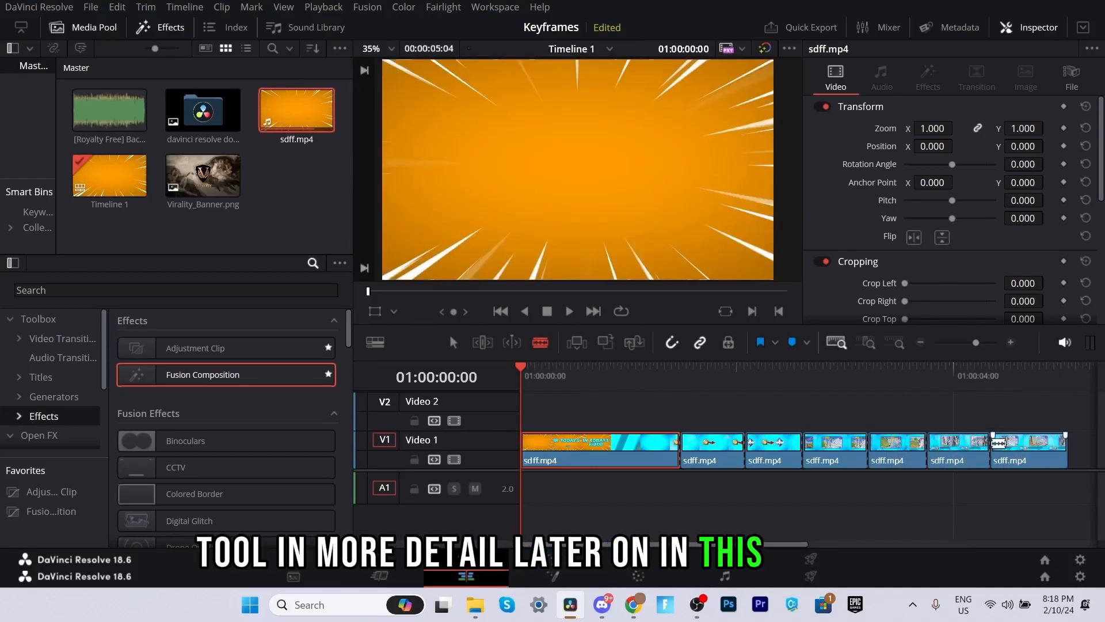
Undo all the blade cuts and the end trim on the sdff.mp4 clip.
{"action": "key", "text": "ctrl+z"}
{"action": "key", "text": "ctrl+z"}
{"action": "key", "text": "ctrl+z"}
{"action": "key", "text": "ctrl+z"}
{"action": "key", "text": "ctrl+z"}
{"action": "key", "text": "ctrl+z"}
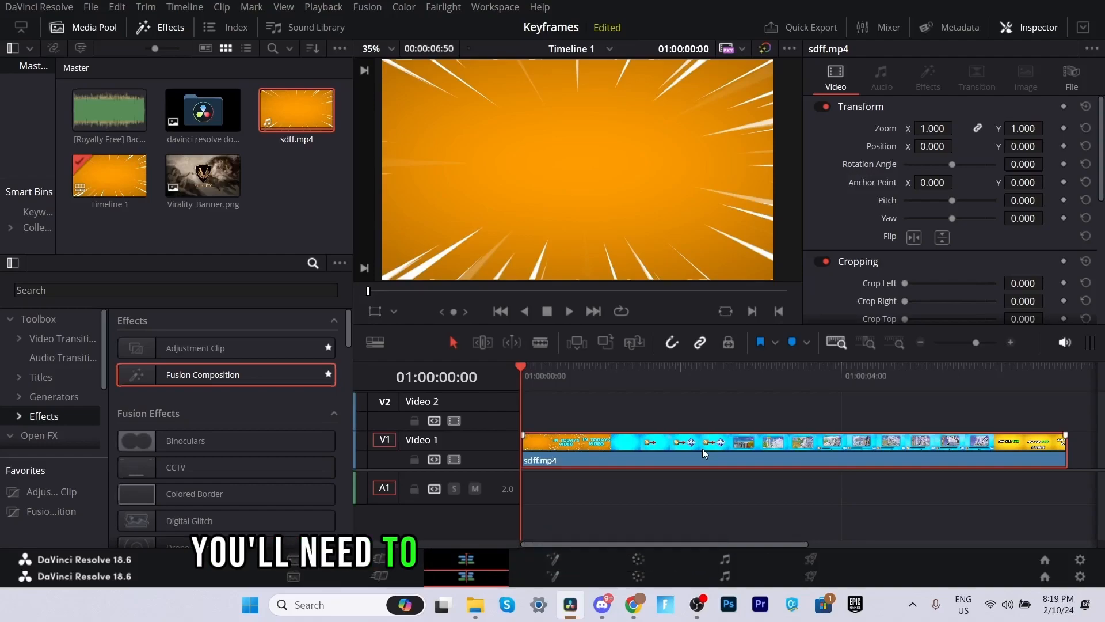
Split the sdff.mp4 clip with the Blade tool at 01:00:00:38 and at 01:00:01:03.
{"action": "left_click", "coordinate": [1008, 343]}
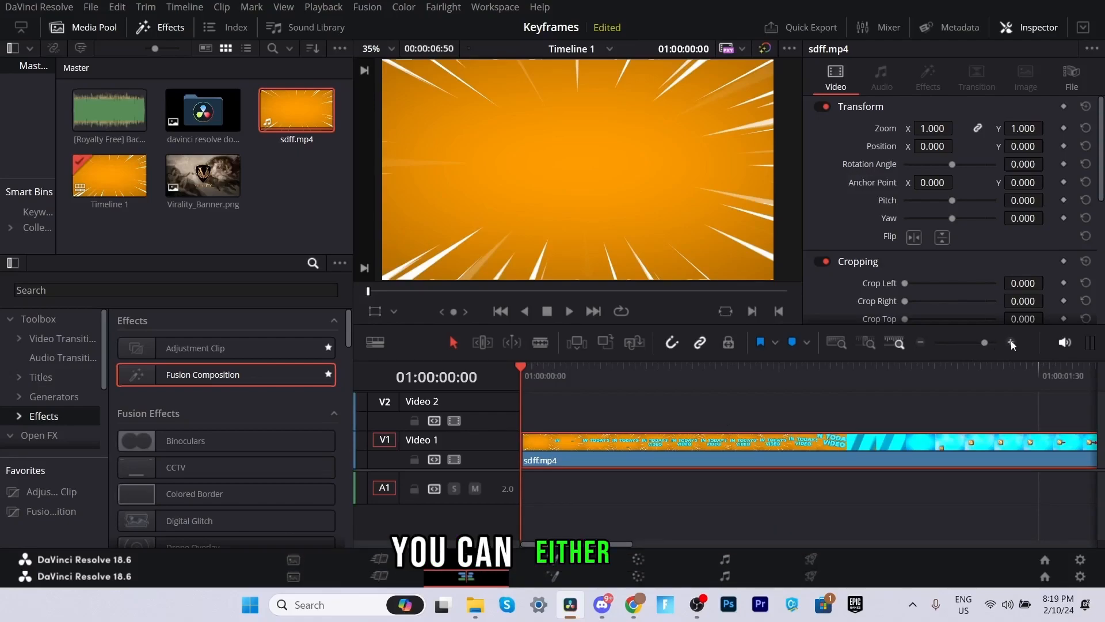
{"action": "left_click", "coordinate": [1010, 342]}
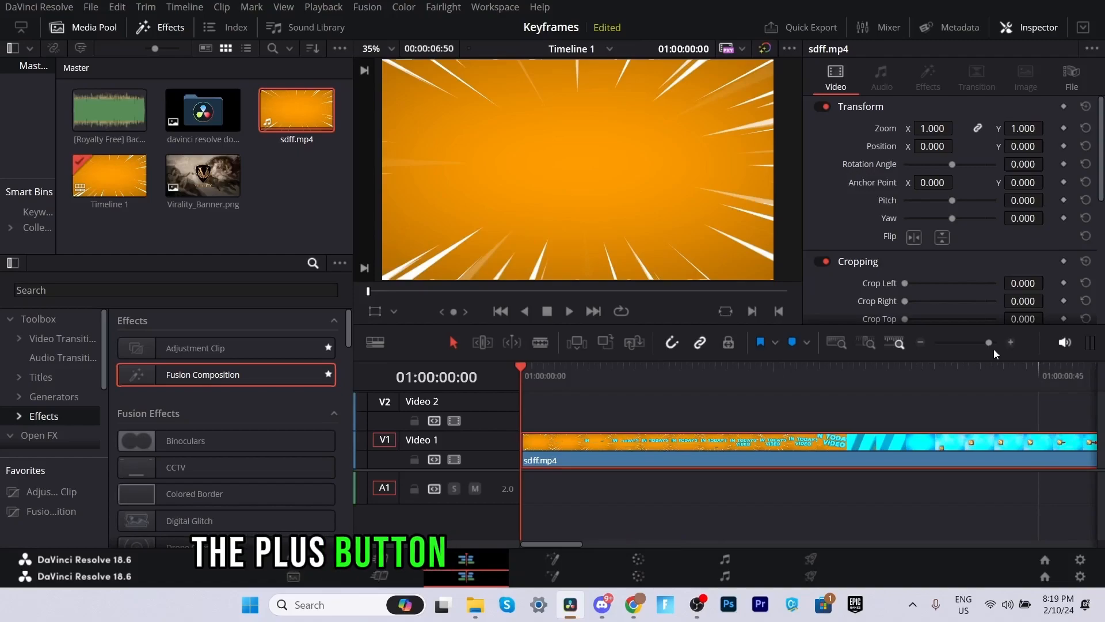
{"action": "left_click", "coordinate": [919, 342]}
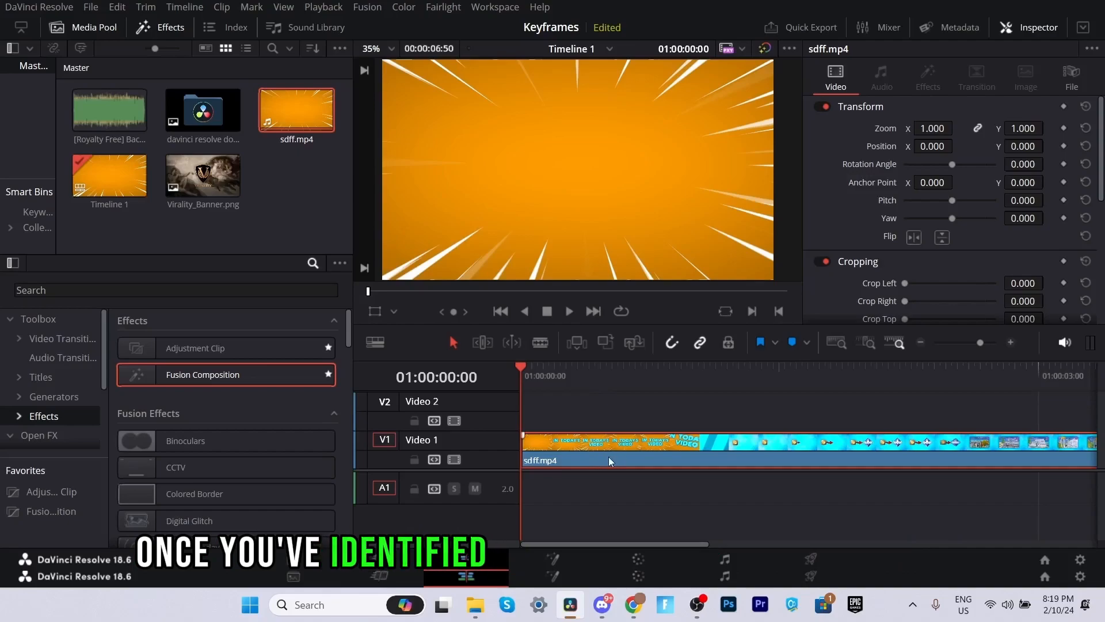
{"action": "key", "text": "b"}
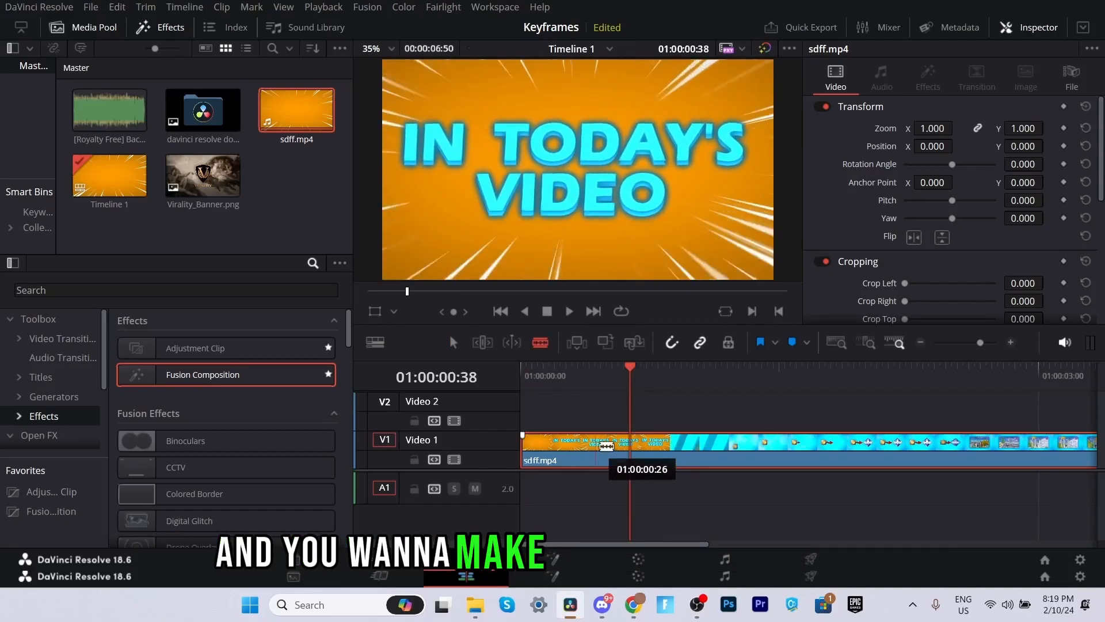
{"action": "left_click", "coordinate": [637, 451]}
{"action": "left_click_drag", "start_coordinate": [631, 369], "coordinate": [701, 374]}
{"action": "left_click", "coordinate": [702, 449]}
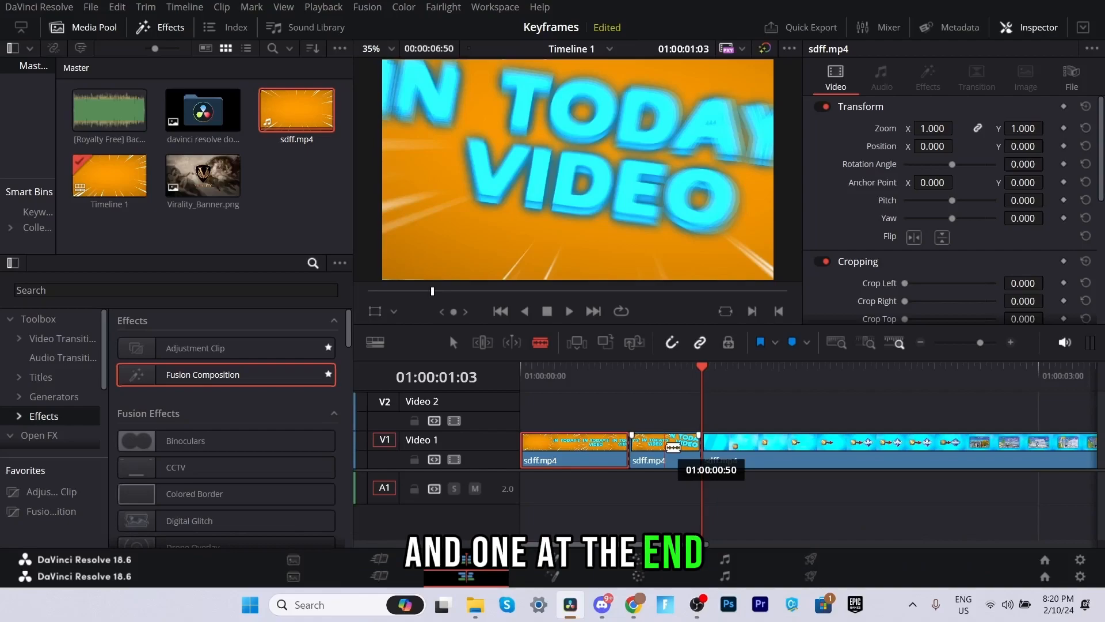
Delete the middle sdff.mp4 segment and move the following clip against the first one to close the gap.
{"action": "mouse_move", "coordinate": [674, 448]}
{"action": "left_mouse_down"}
{"action": "mouse_move", "coordinate": [630, 452]}
{"action": "mouse_move", "coordinate": [685, 451]}
{"action": "mouse_move", "coordinate": [666, 454]}
{"action": "left_mouse_up"}
{"action": "key", "text": "a"}
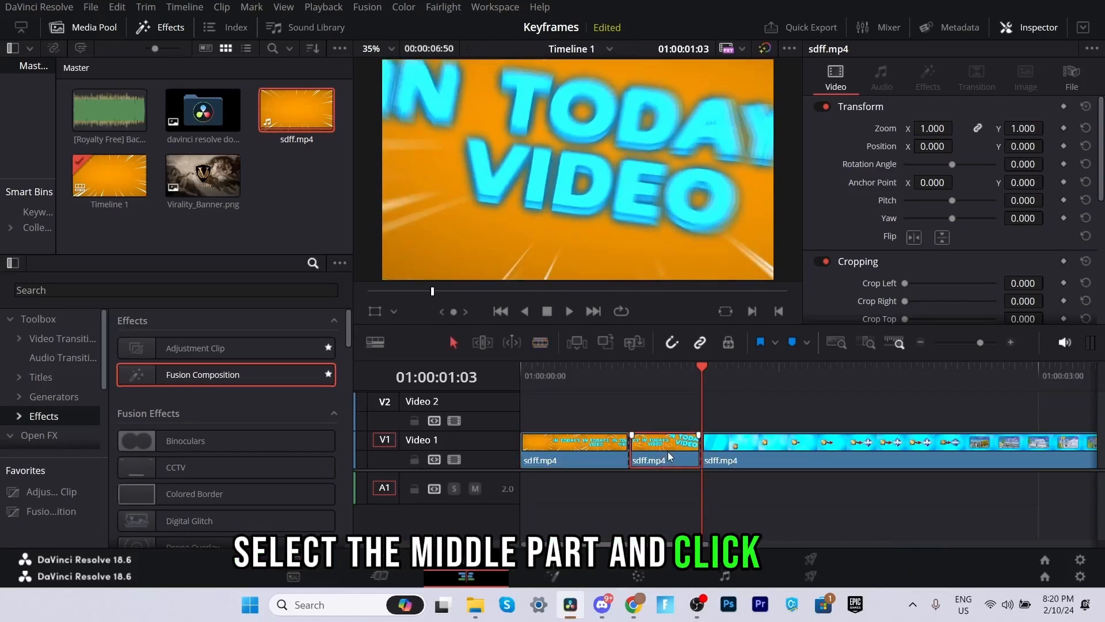
{"action": "key", "text": "Delete"}
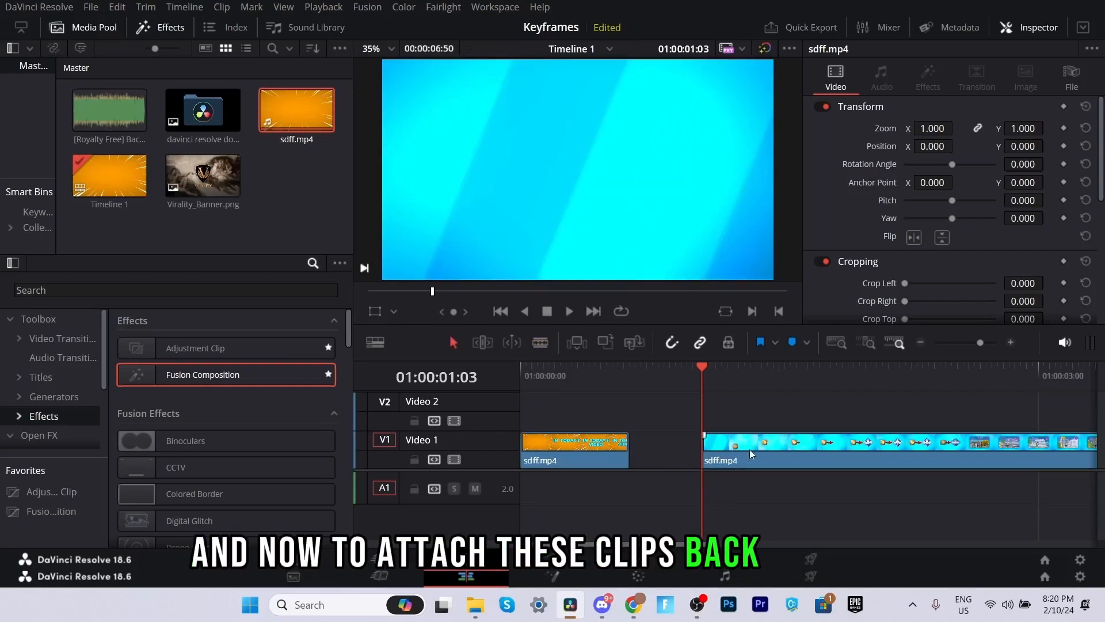
{"action": "mouse_move", "coordinate": [768, 444]}
{"action": "left_mouse_down"}
{"action": "mouse_move", "coordinate": [752, 443]}
{"action": "mouse_move", "coordinate": [786, 450]}
{"action": "mouse_move", "coordinate": [762, 451]}
{"action": "left_mouse_up"}
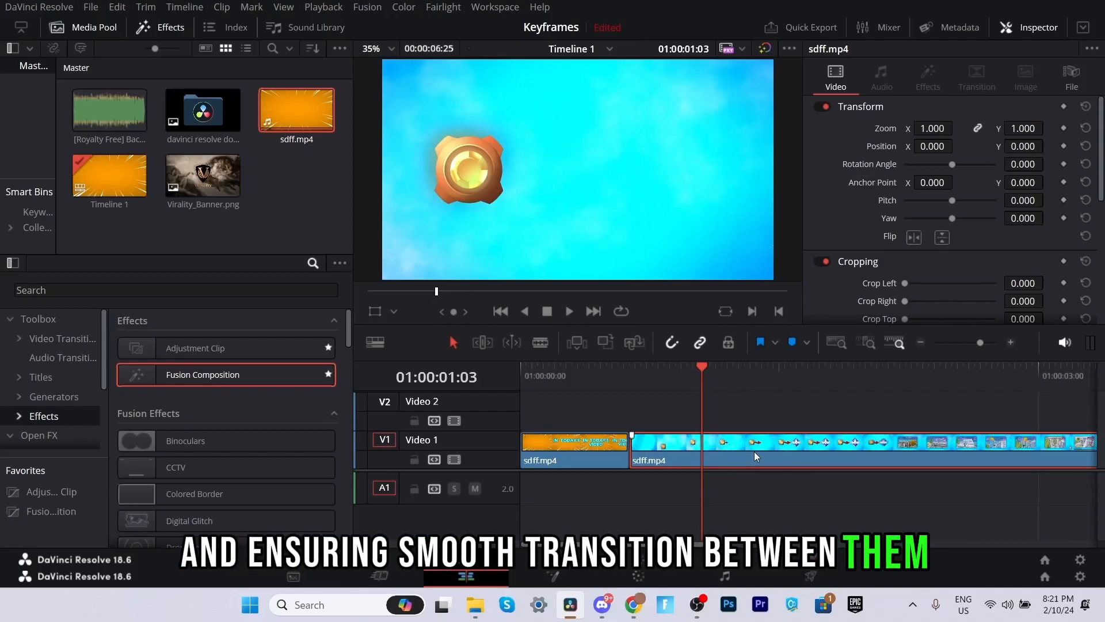
Trim the end of the second sdff.mp4 clip back to 01:00:05:32 in Trim Edit Mode.
{"action": "scroll", "coordinate": [754, 451], "scroll_direction": "down", "scroll_amount": 3}
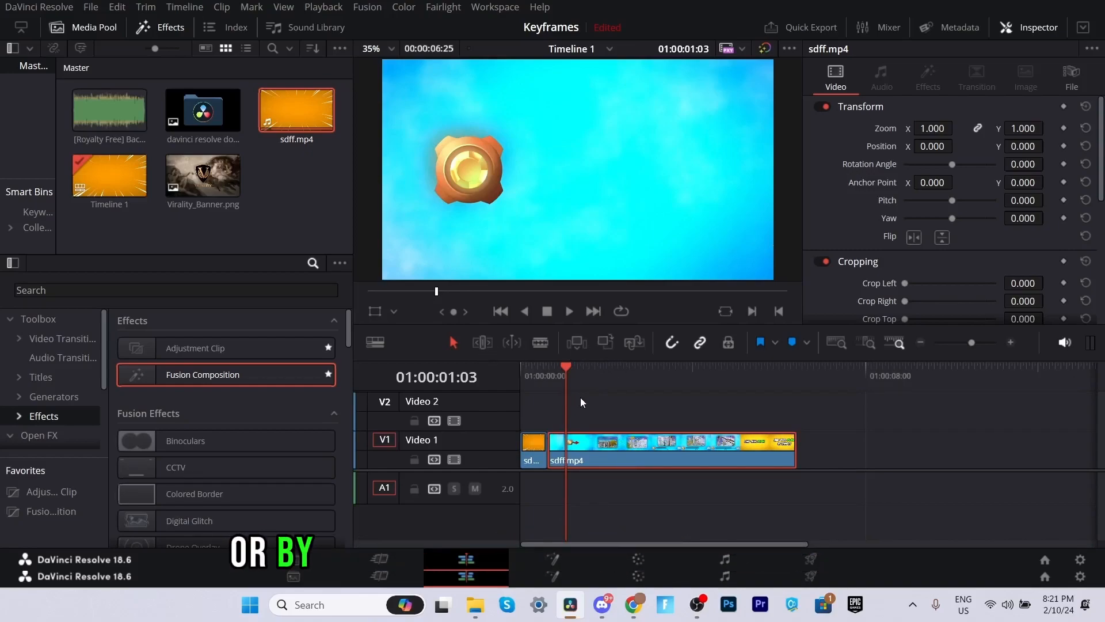
{"action": "key", "text": "t"}
{"action": "left_click_drag", "start_coordinate": [972, 342], "coordinate": [978, 342]}
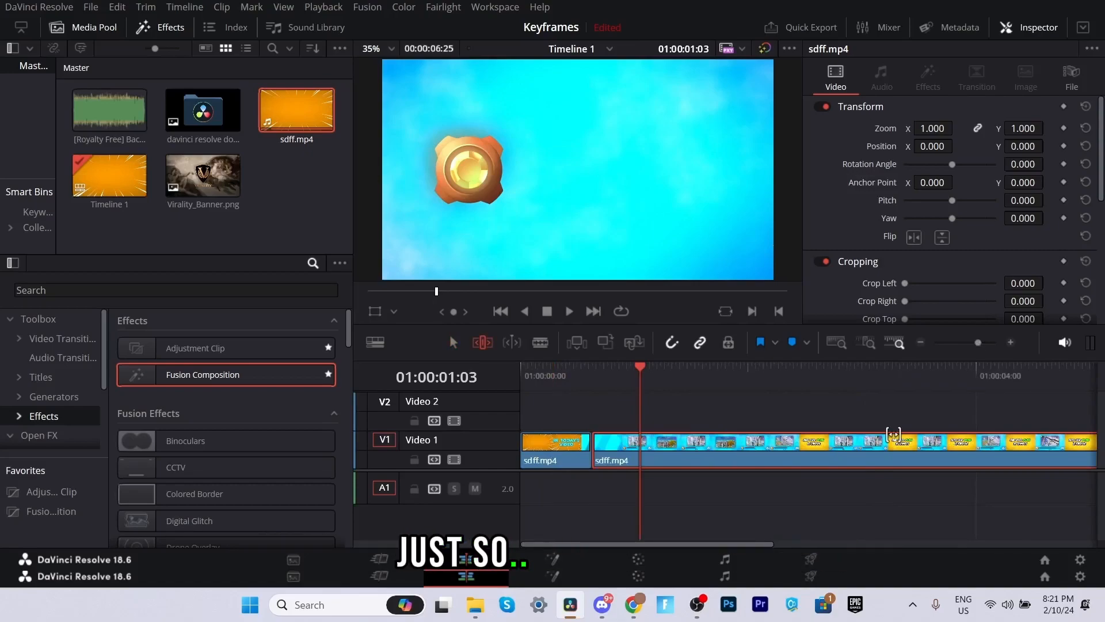
{"action": "scroll", "coordinate": [893, 435], "scroll_direction": "right", "scroll_amount": 5}
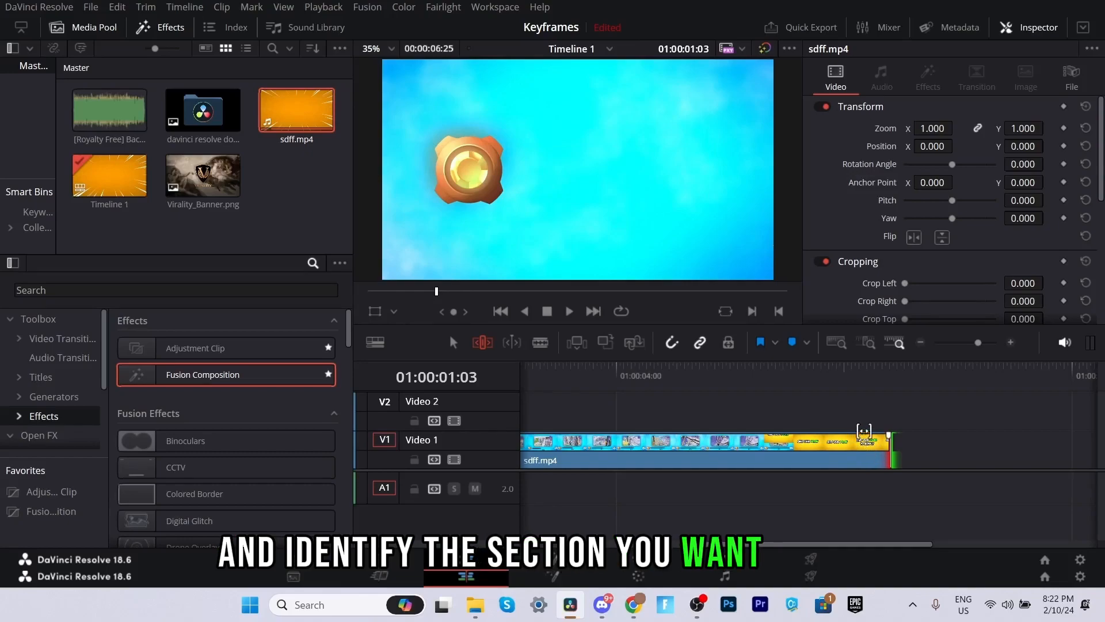
{"action": "left_click", "coordinate": [793, 371]}
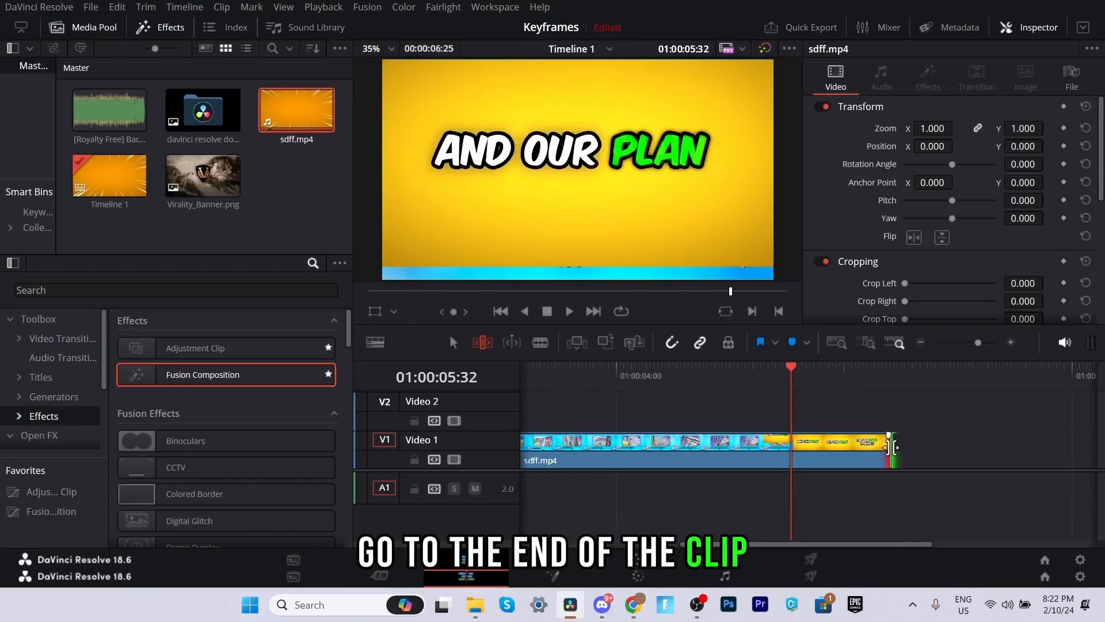
{"action": "left_click_drag", "start_coordinate": [890, 446], "coordinate": [793, 449]}
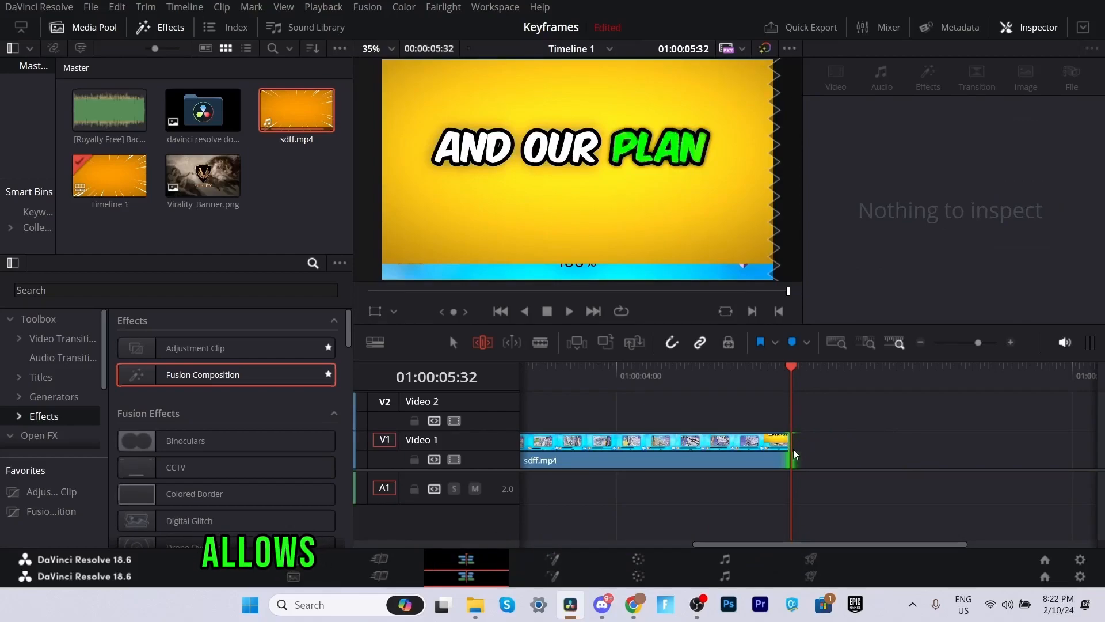